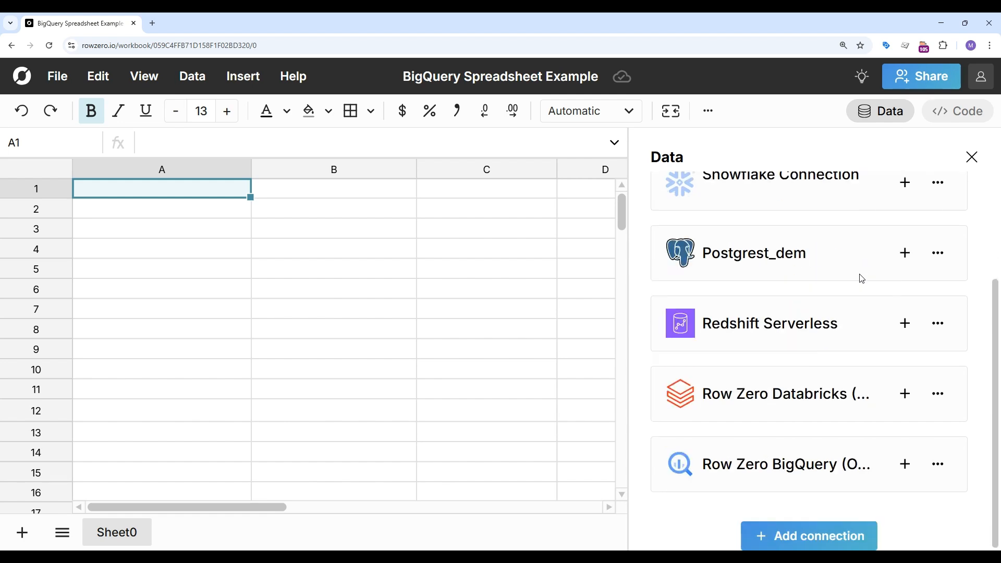
pyautogui.click(841, 538)
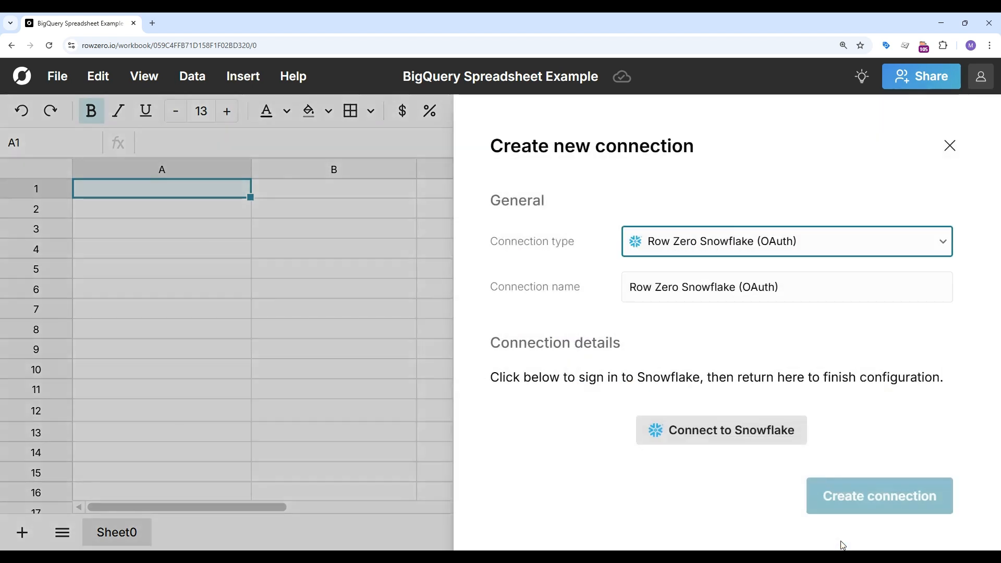
pyautogui.click(732, 255)
pyautogui.click(736, 382)
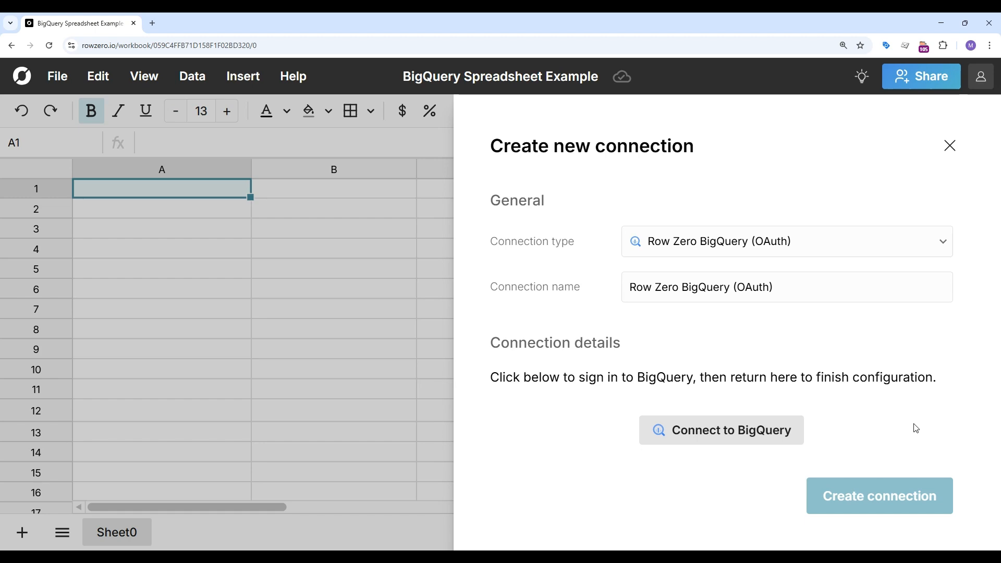
pyautogui.click(950, 146)
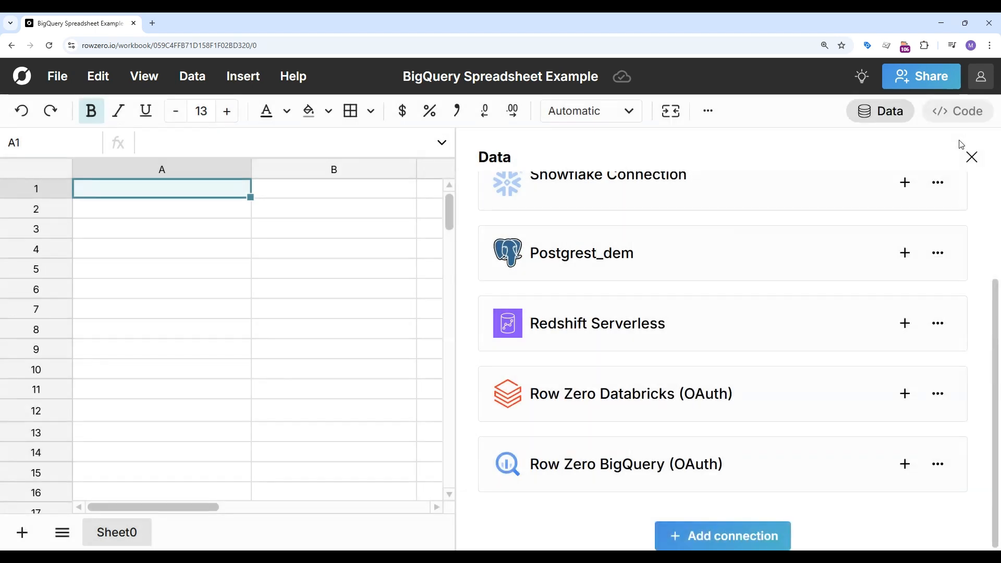
# Insert a connected table from the Row Zero BigQuery (OAuth) connection at Sheet0!A1
pyautogui.click(906, 465)
pyautogui.click(861, 398)
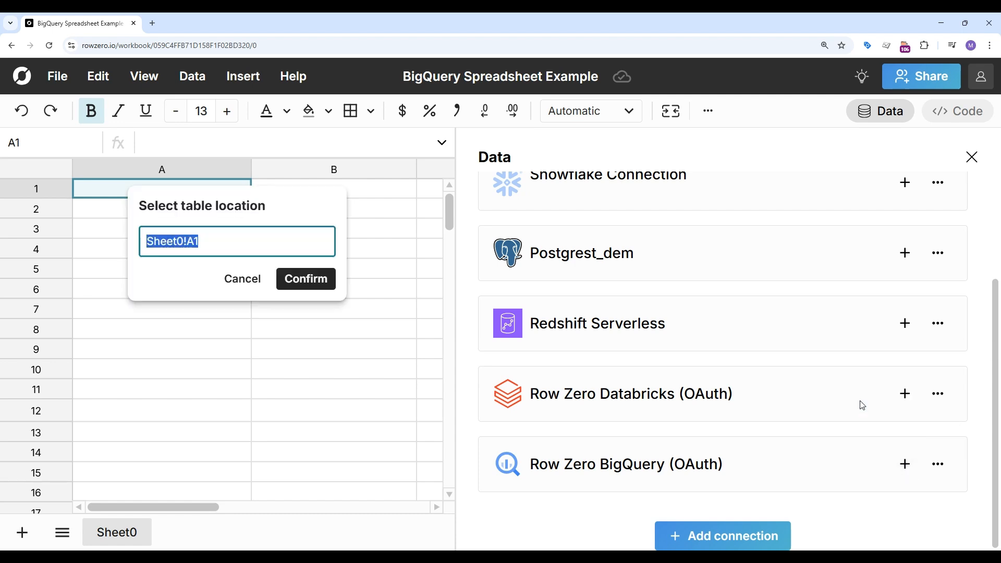
pyautogui.click(297, 280)
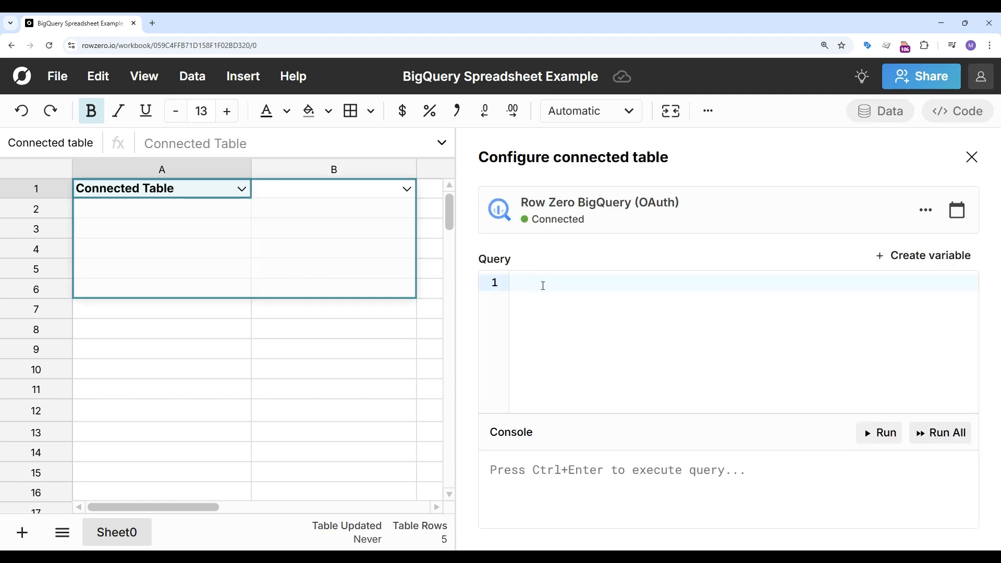
# Run the query "select * from demo.ny_hospital_data" to load the connected table and close its configuration
pyautogui.write('select * from demo.ny_hospital_data')
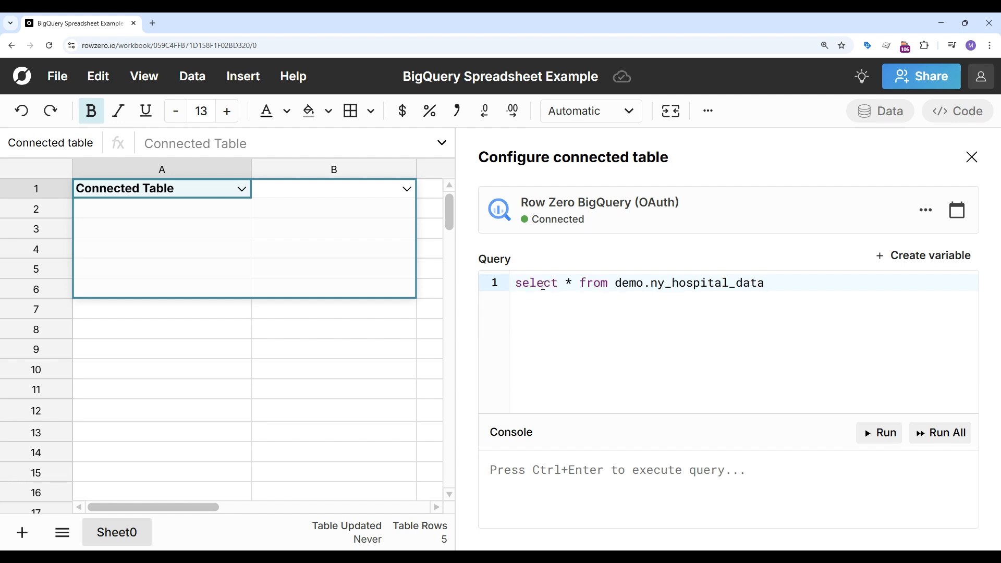
pyautogui.click(889, 435)
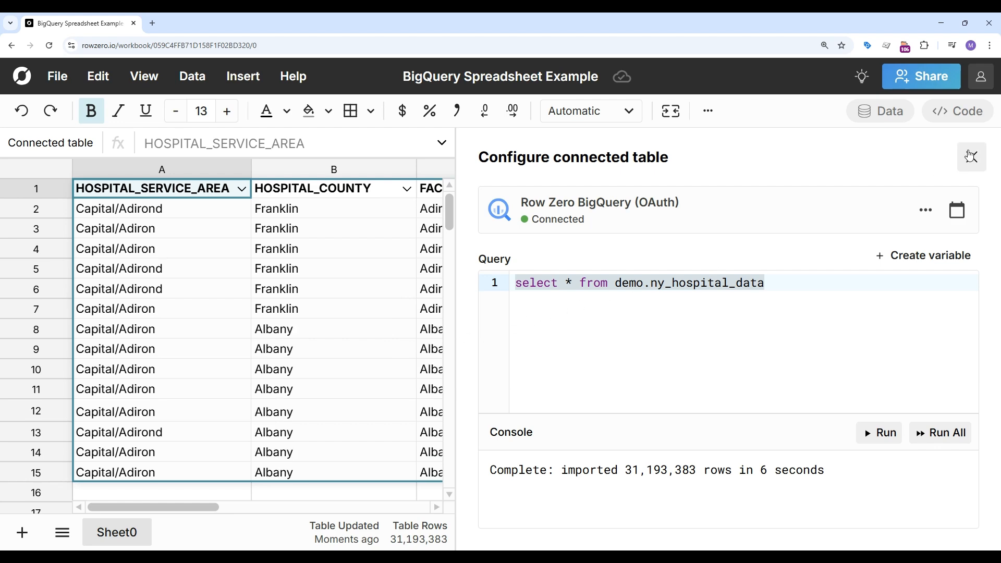
pyautogui.click(972, 157)
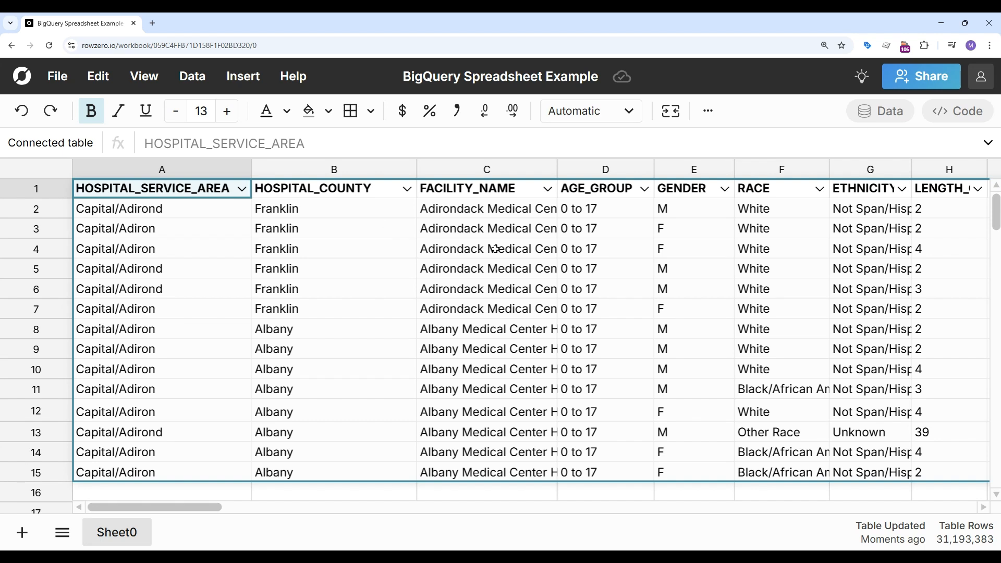
# Look at the refresh settings of the connected table without changing them, and close its configuration
pyautogui.click(362, 264)
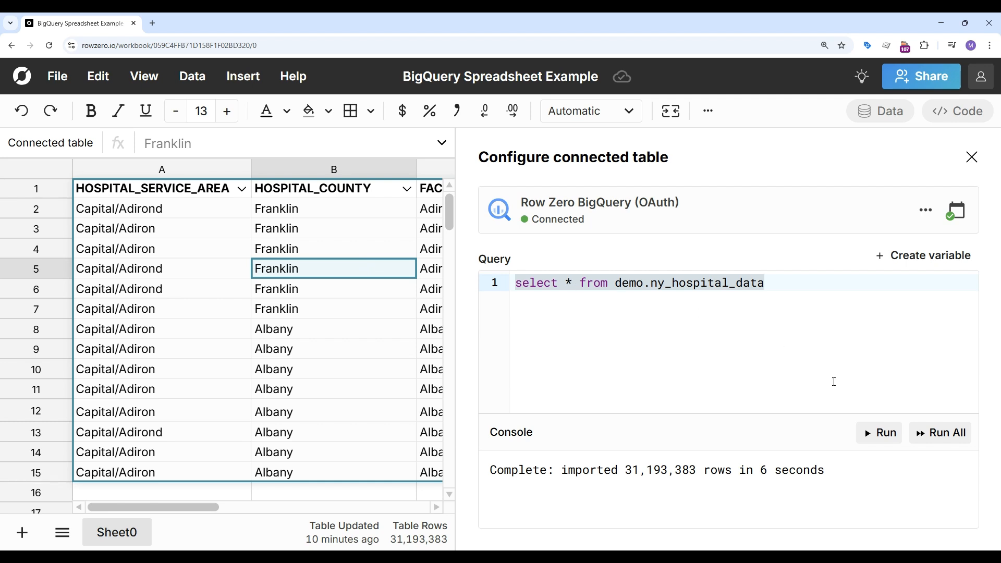
pyautogui.click(956, 210)
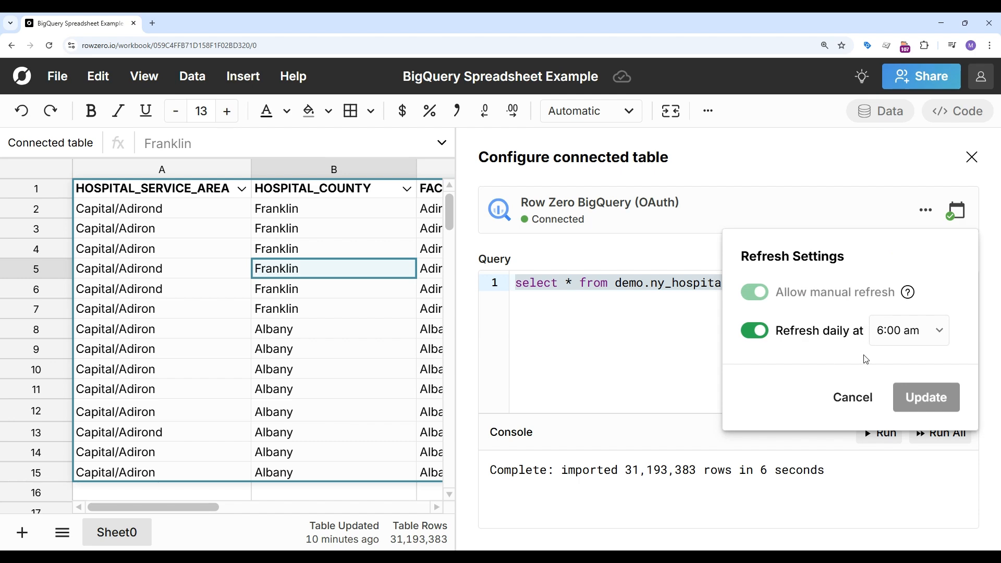
pyautogui.click(863, 397)
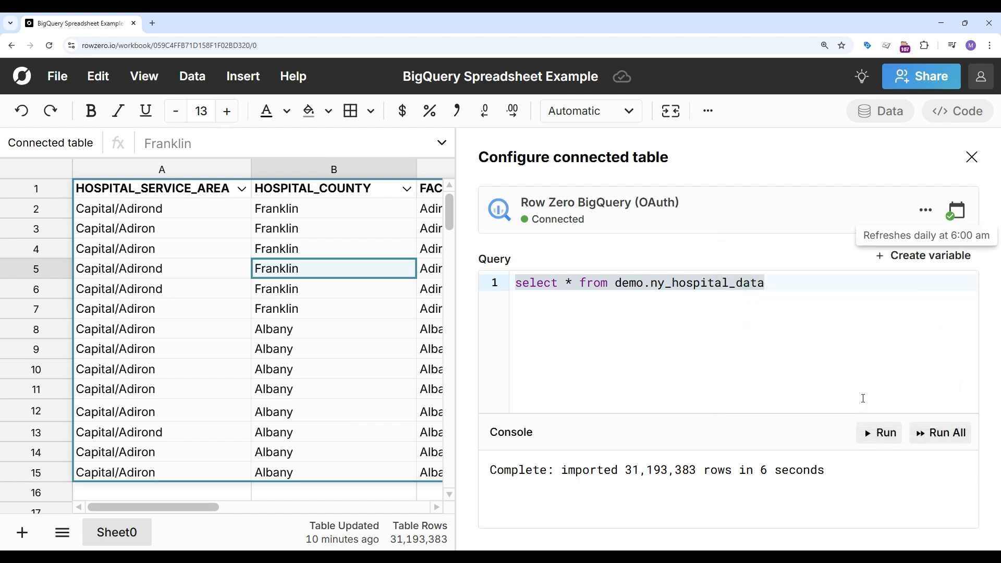
pyautogui.click(972, 157)
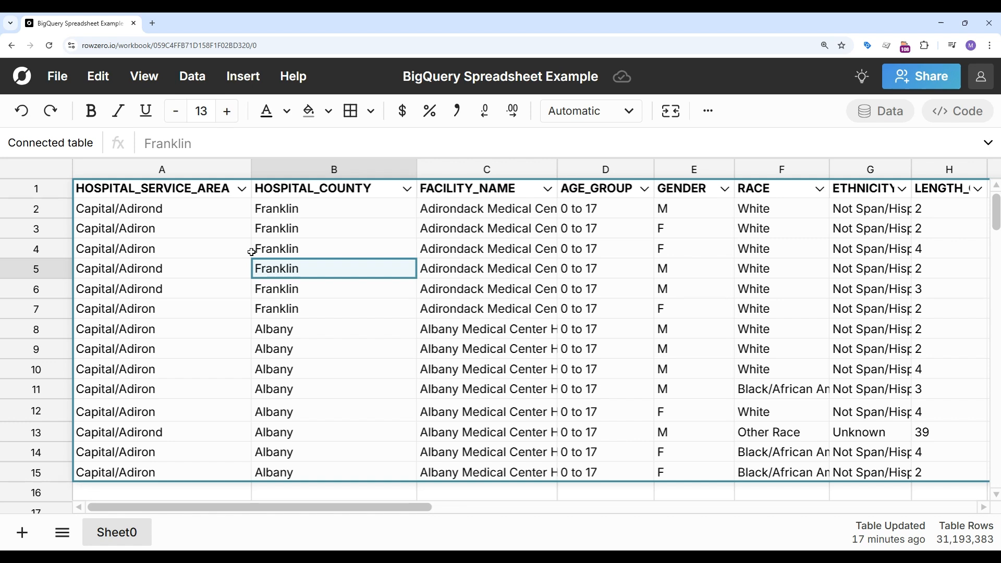
# Sort the table by HOSPITAL_SERVICE_AREA in descending order and format the TOTAL_CHARGES column as accounting dollars
pyautogui.click(245, 201)
pyautogui.click(290, 287)
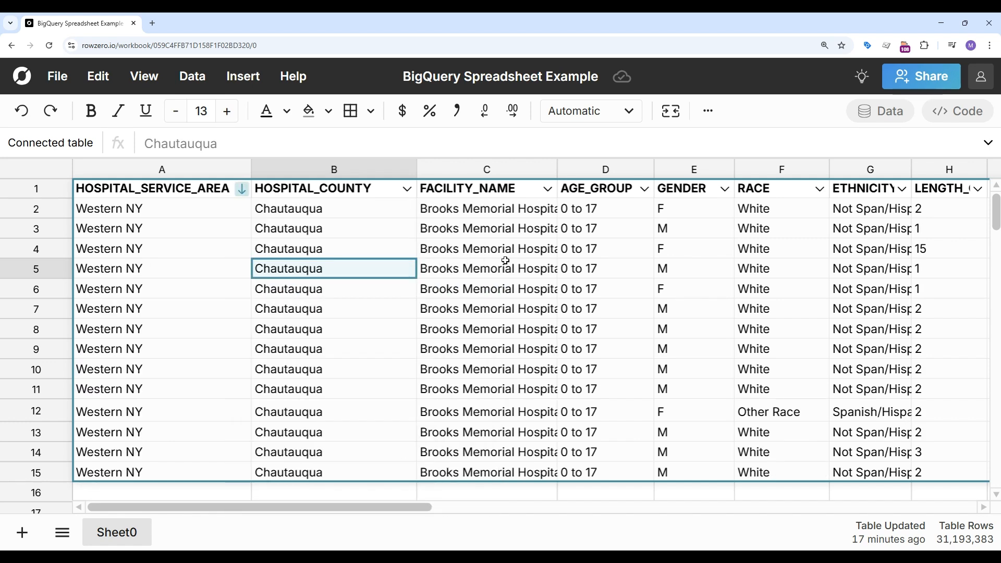
pyautogui.hscroll(5, 717, 290)
pyautogui.click(717, 291)
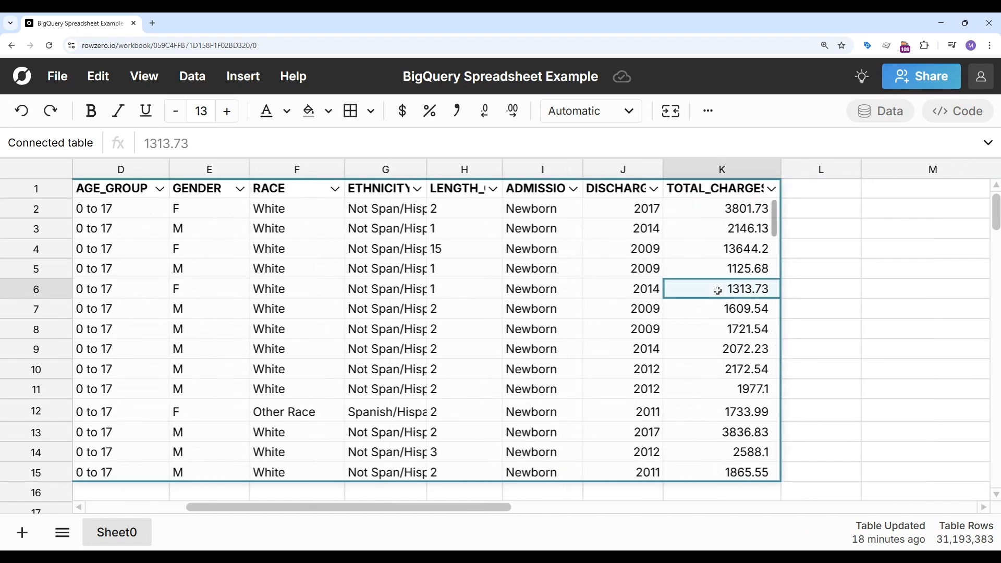
pyautogui.click(402, 110)
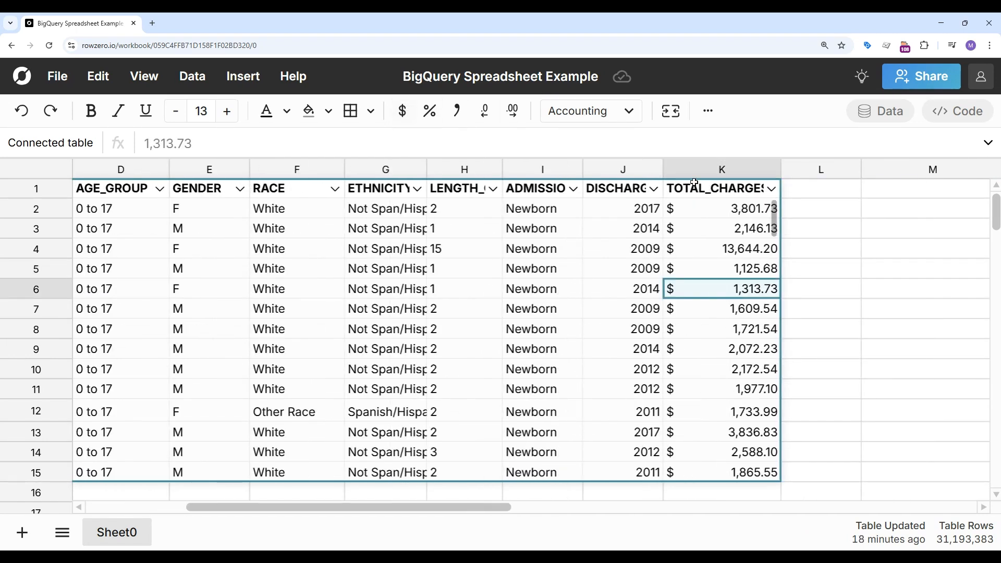
# Sum the whole TOTAL_CHARGES column with a SUM formula in cell M3
pyautogui.click(885, 226)
pyautogui.hscroll(2, 887, 228)
pyautogui.write('=sum(')
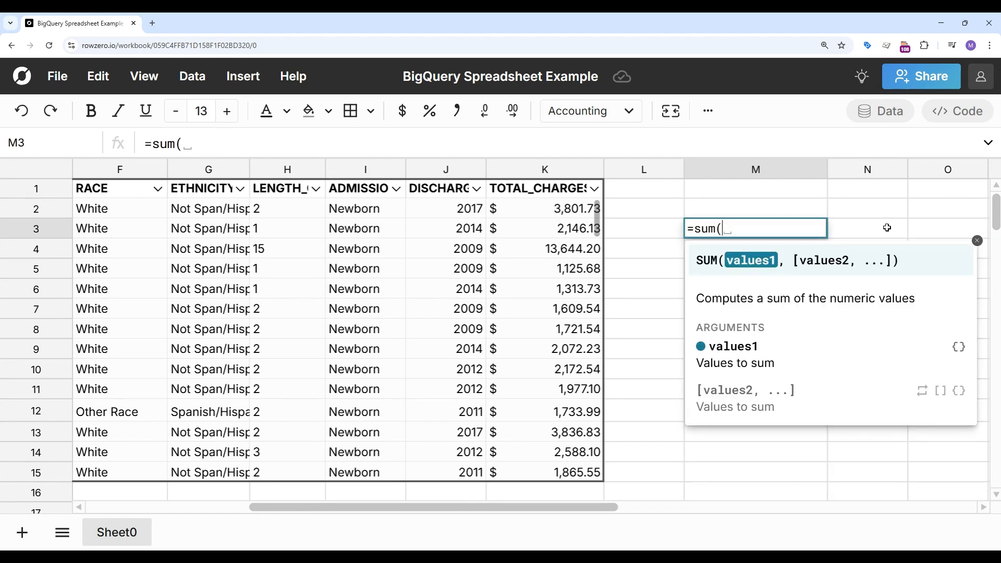
pyautogui.click(573, 251)
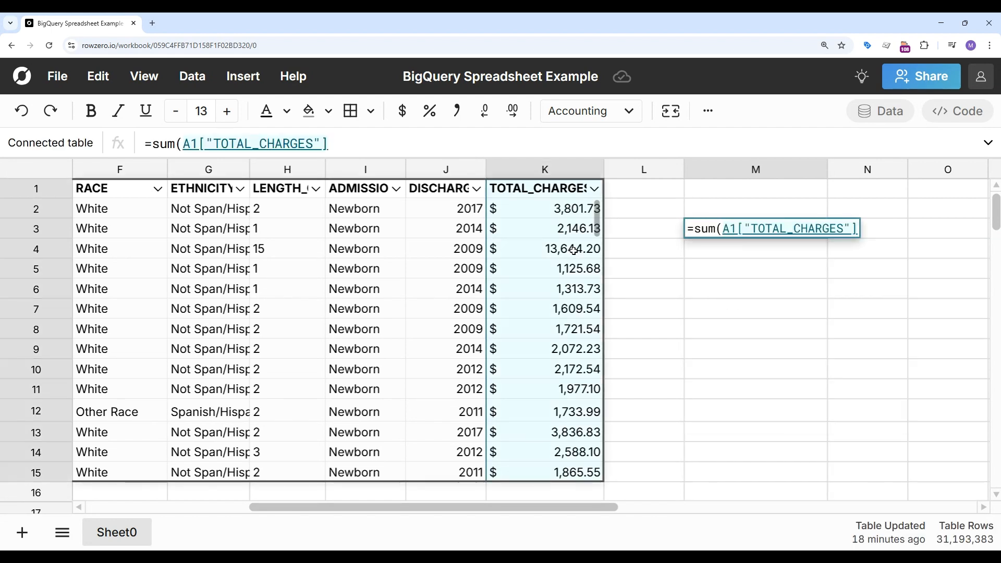
pyautogui.press('Return')
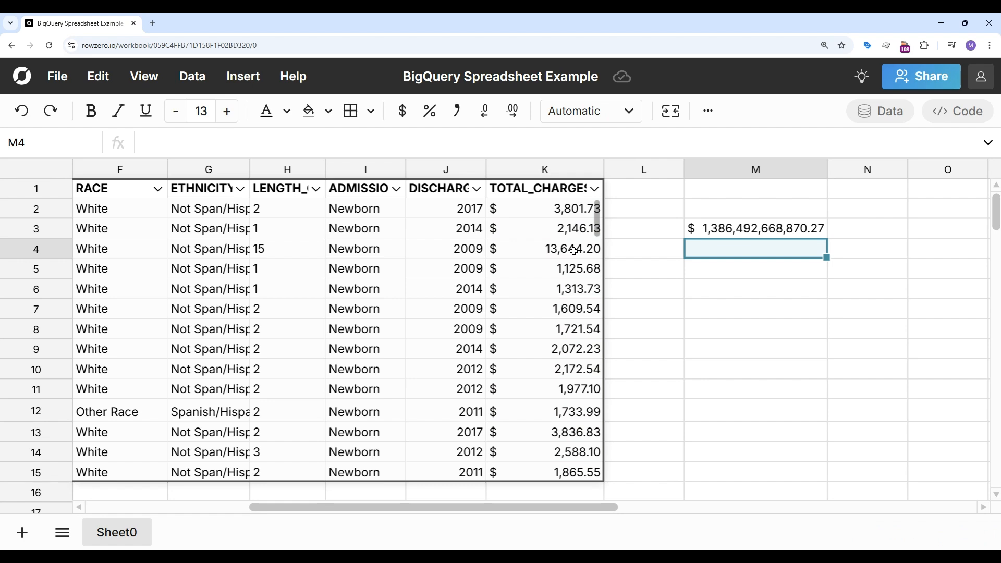
# Explode the connected hospital table into ordinary sheet cells
pyautogui.hscroll(-5, 573, 251)
pyautogui.rightClick(310, 250)
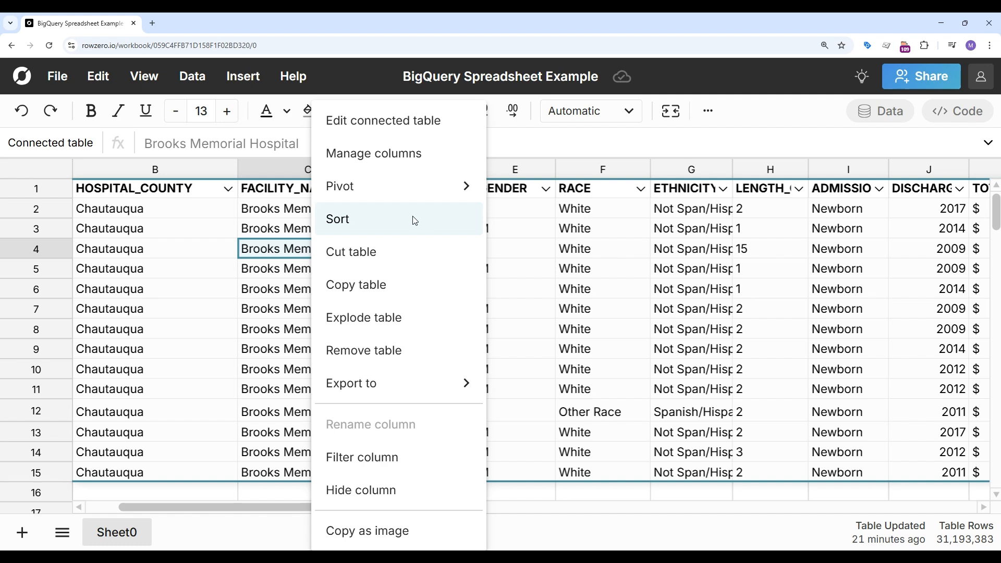
pyautogui.moveTo(428, 188)
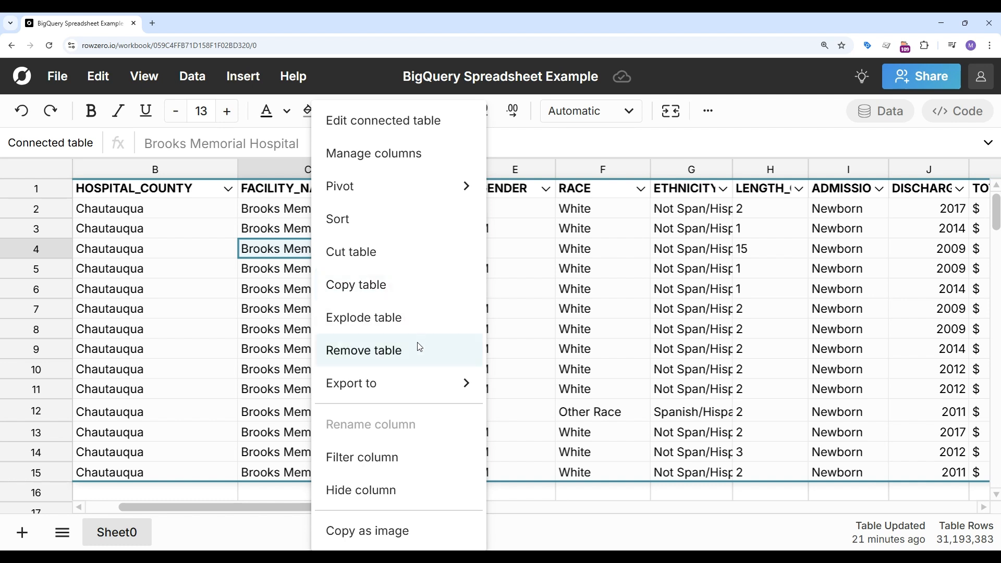
pyautogui.moveTo(443, 383)
pyautogui.click(362, 318)
pyautogui.click(416, 316)
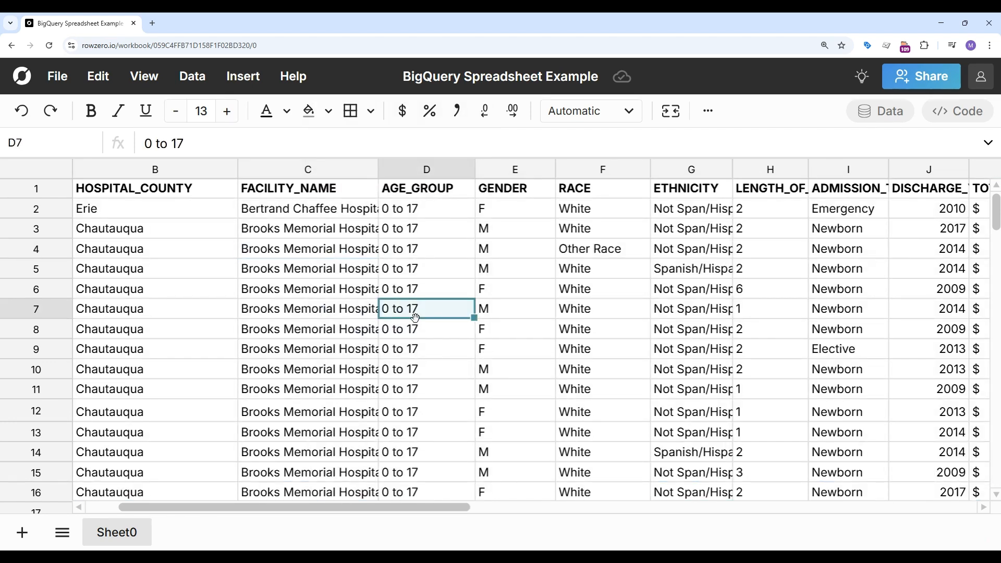
# Jump to the last row of the exploded AGE_GROUP column and undo the table explosion
pyautogui.hotkey('ctrl', 'Down')
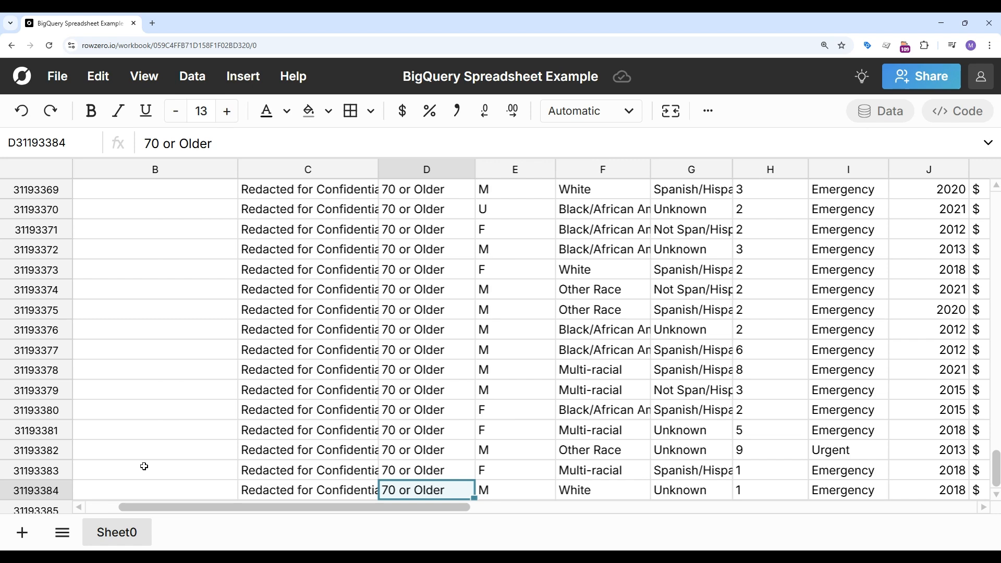
pyautogui.hotkey('ctrl', 'z')
pyautogui.scroll(5, 310, 339)
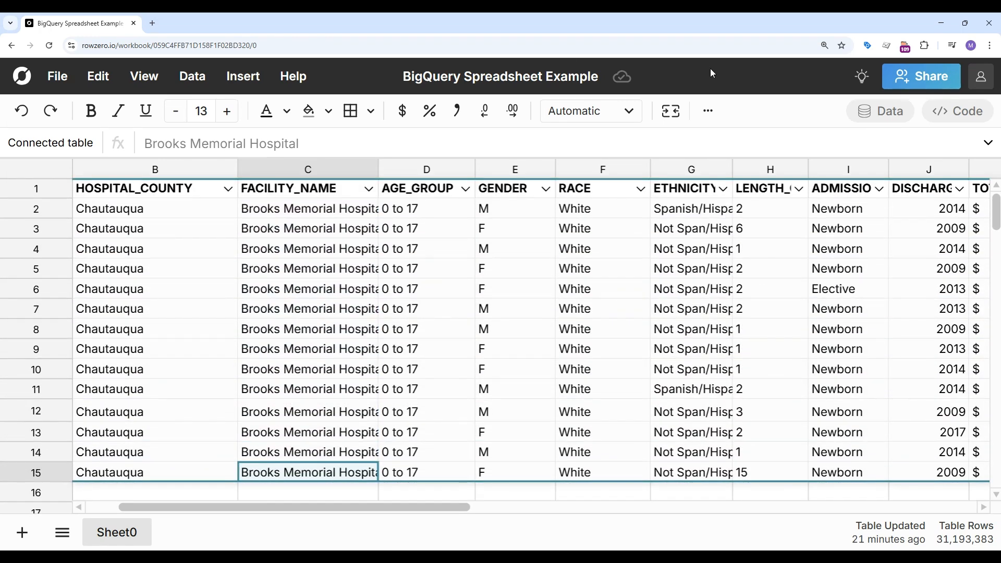
# Insert a pivot table based on the connected hospital table at Sheet0!A17
pyautogui.hotkey('ctrl', '-')
pyautogui.click(290, 258)
pyautogui.rightClick(291, 258)
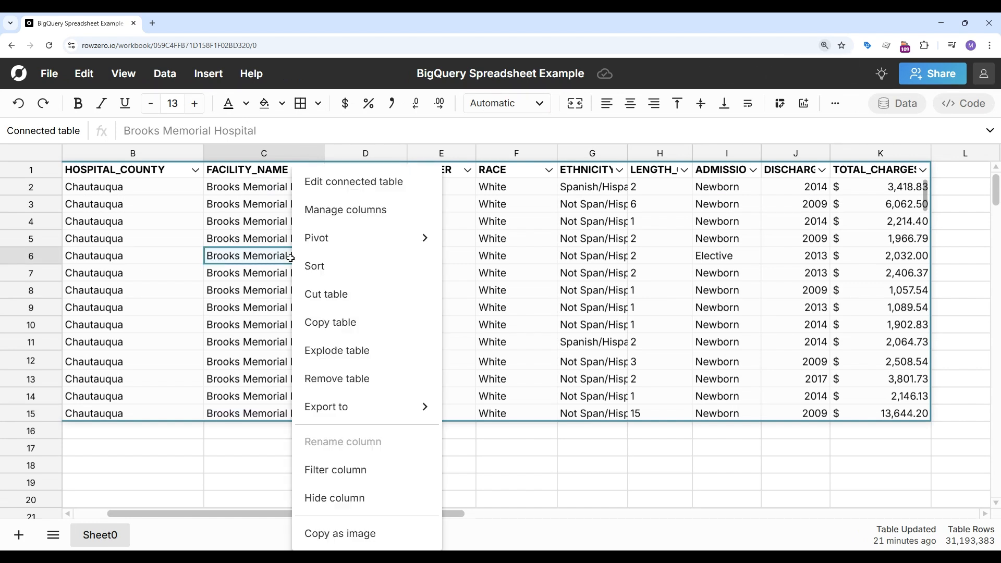
pyautogui.moveTo(372, 238)
pyautogui.click(462, 269)
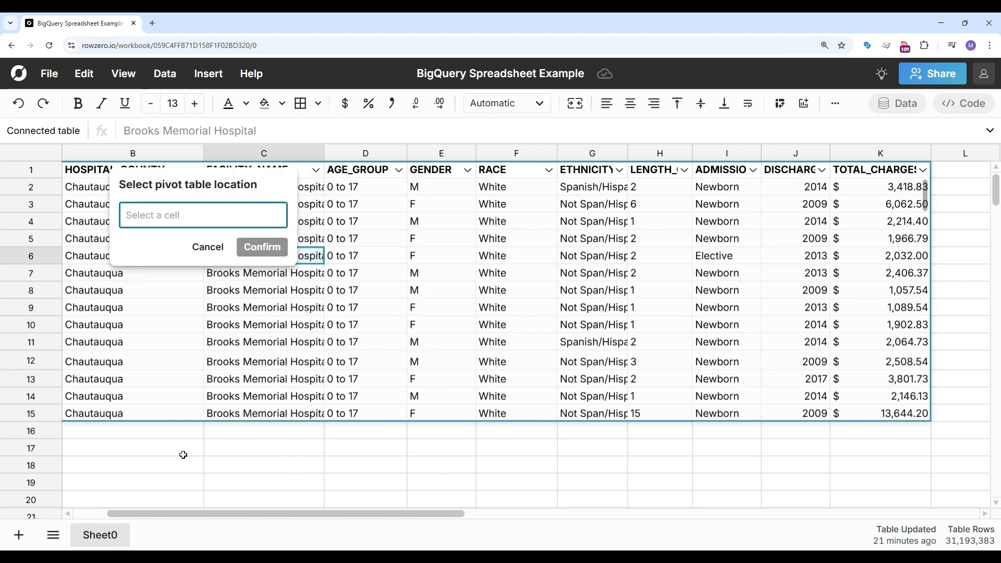
pyautogui.hscroll(-2, 183, 453)
pyautogui.click(120, 449)
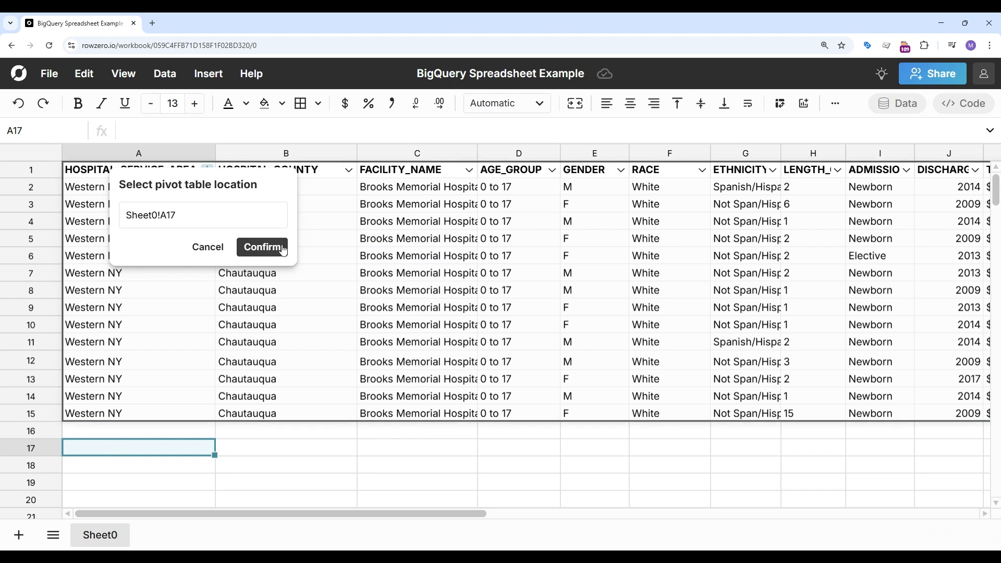
pyautogui.click(263, 246)
# Configure the pivot table with DISCHARGE_YEAR as rows, ADMISSION_TYPE as columns and the sum of TOTAL_CHARGES as values
pyautogui.scroll(-3, 251, 386)
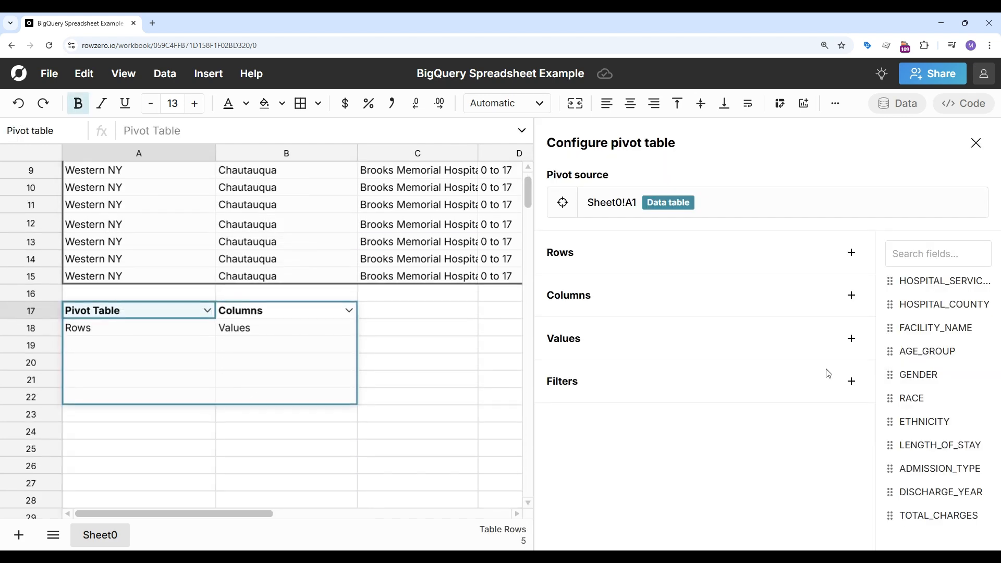
pyautogui.moveTo(968, 491); pyautogui.dragTo(674, 254)
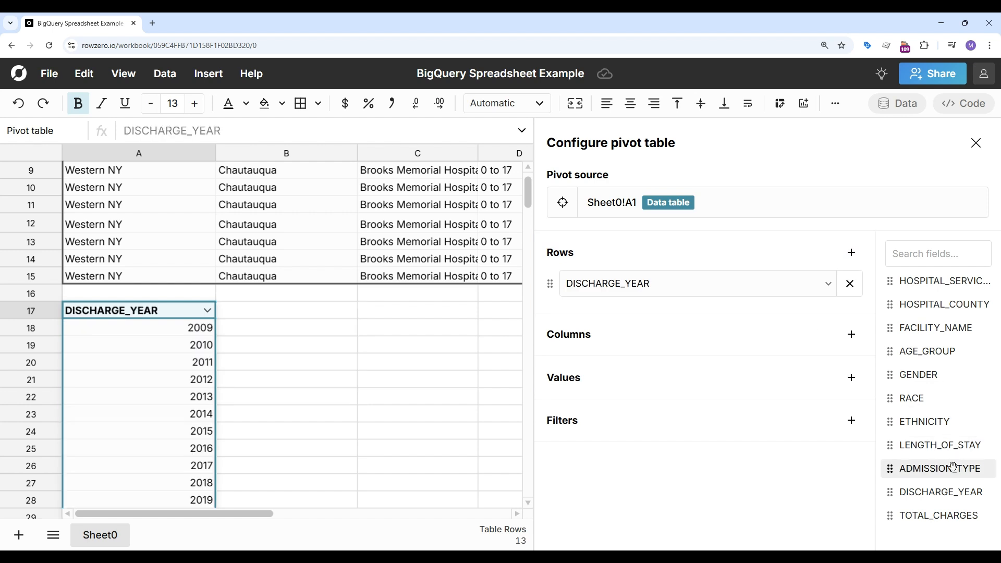
pyautogui.moveTo(936, 469); pyautogui.dragTo(700, 360)
pyautogui.moveTo(938, 516); pyautogui.dragTo(688, 417)
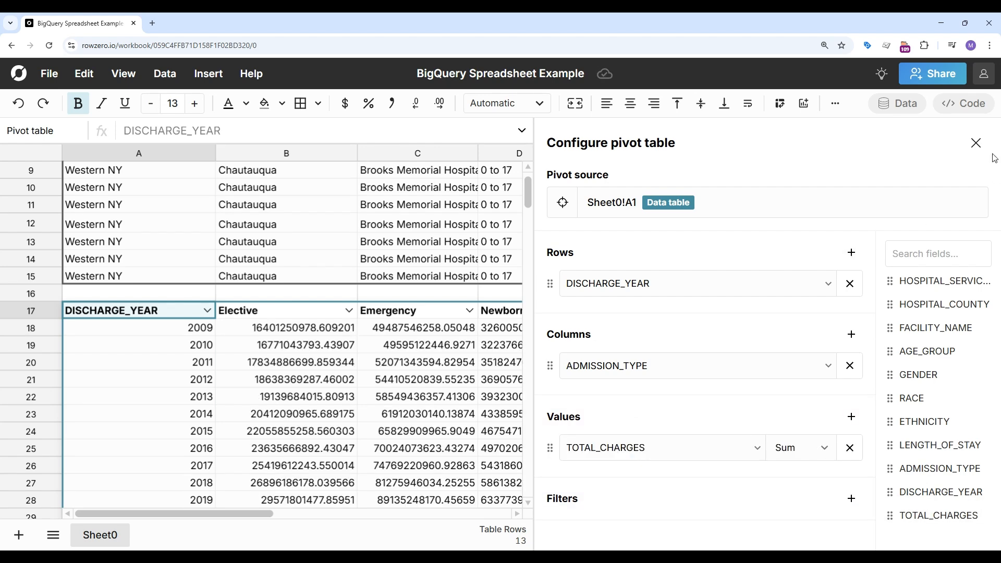
pyautogui.click(983, 146)
# Format the pivot table's Elective through Urgent columns as Accounting with rounding set to Billions (B)
pyautogui.moveTo(305, 375); pyautogui.dragTo(745, 365)
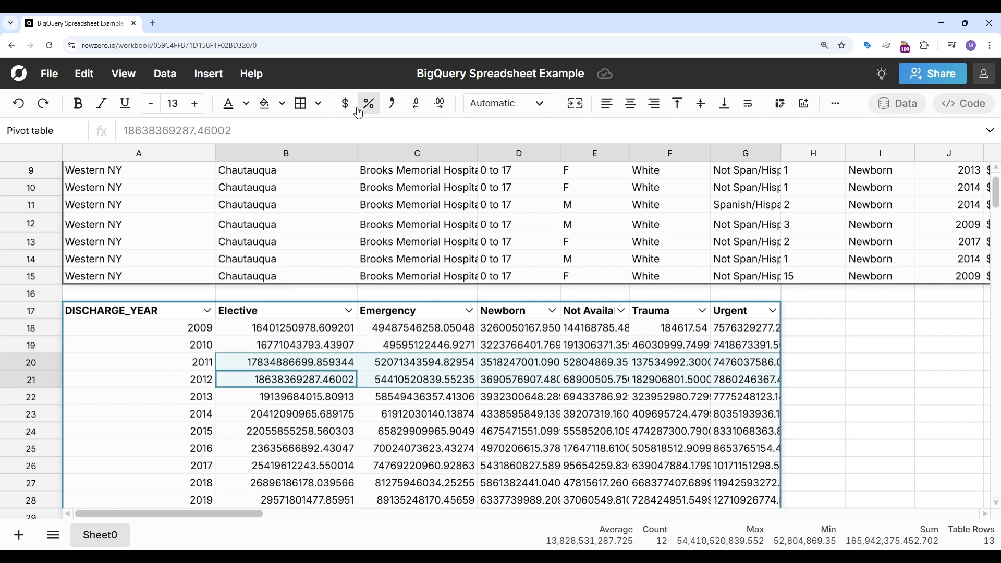
pyautogui.click(514, 103)
pyautogui.click(515, 493)
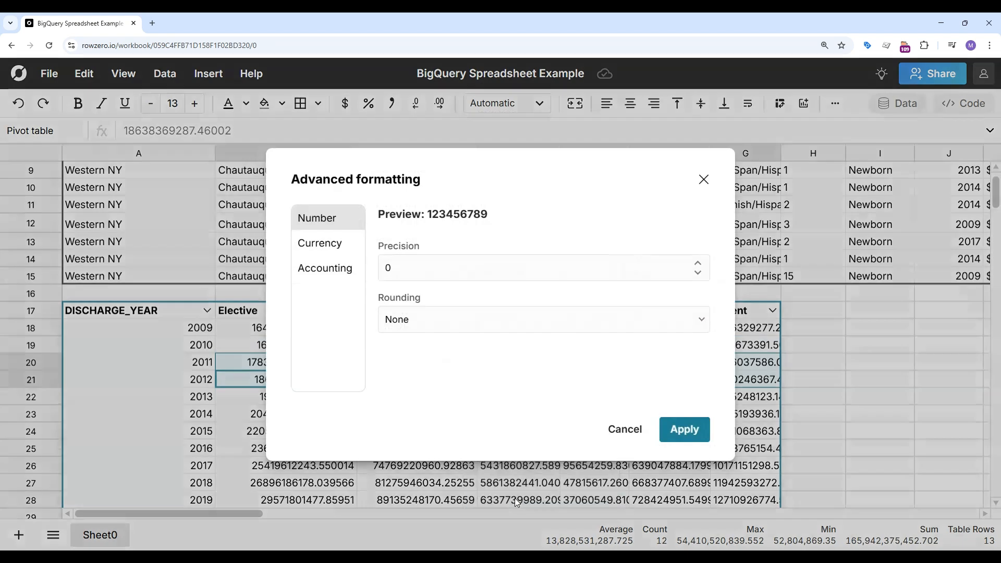
pyautogui.click(325, 268)
pyautogui.click(438, 320)
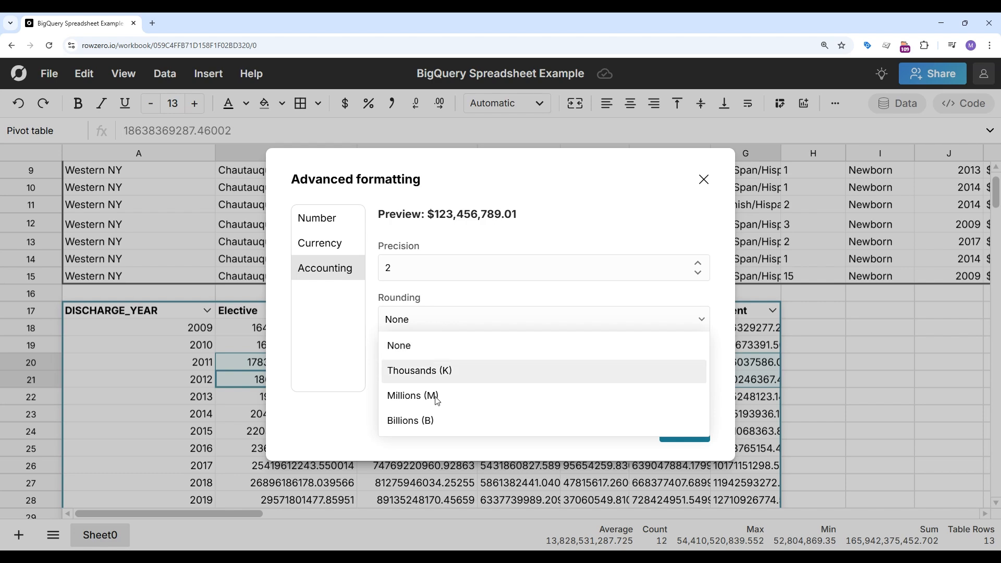
pyautogui.click(437, 418)
pyautogui.click(701, 433)
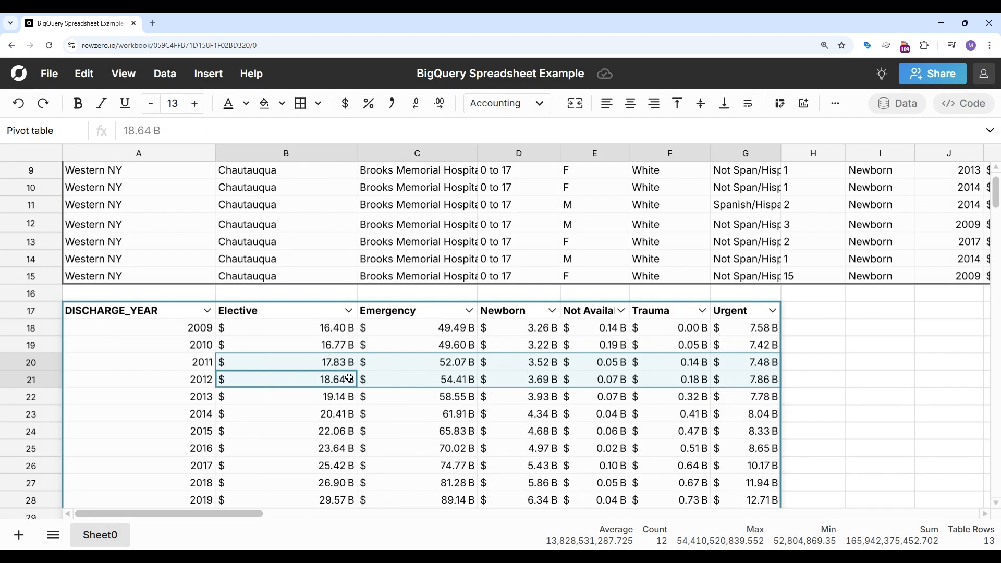
# Hide the Not Available column of the pivot table
pyautogui.rightClick(585, 365)
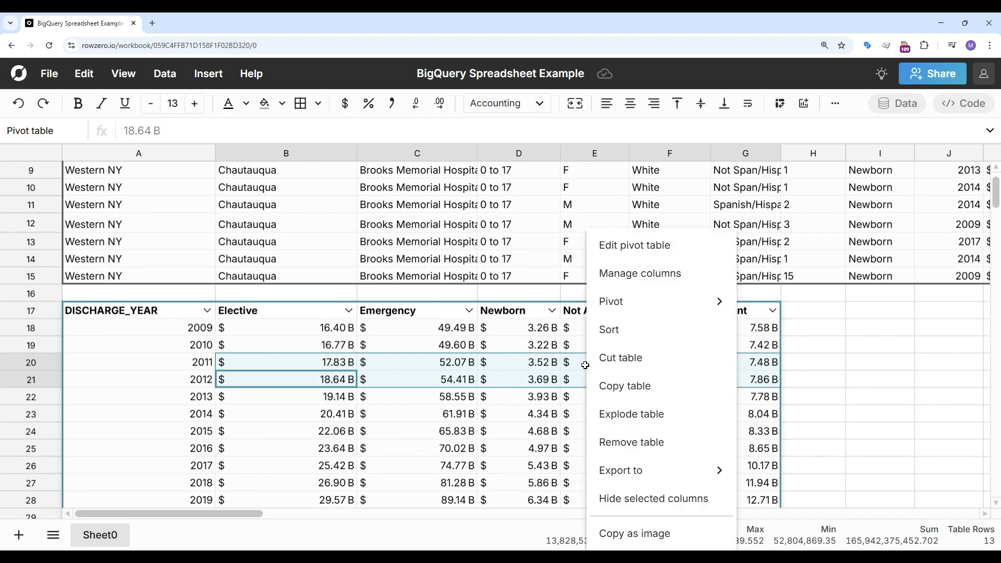
pyautogui.click(614, 274)
pyautogui.click(118, 486)
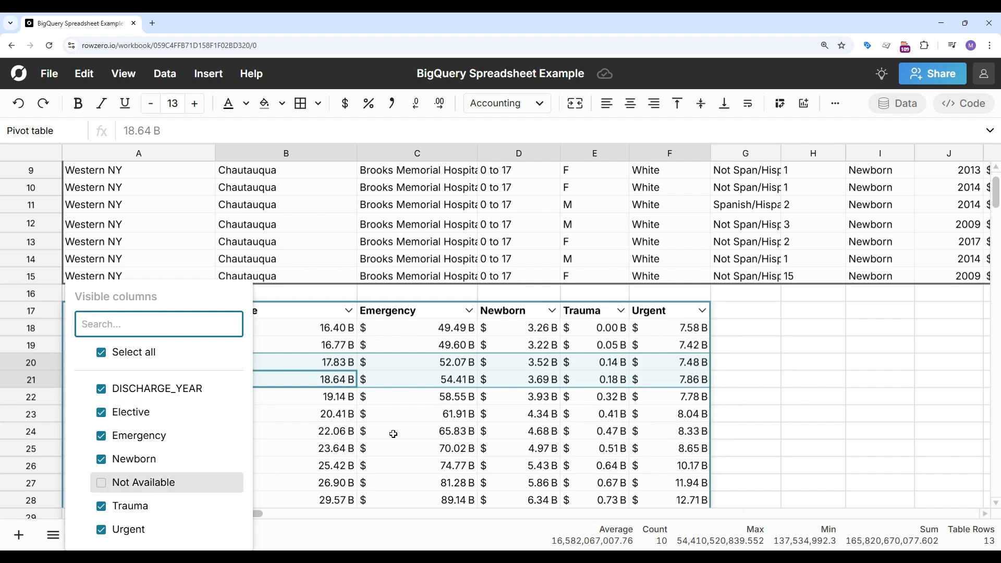
# Insert a chart based on the pivot table and set its type to Stacked Bar
pyautogui.click(744, 402)
pyautogui.moveTo(198, 379); pyautogui.dragTo(646, 380)
pyautogui.click(208, 74)
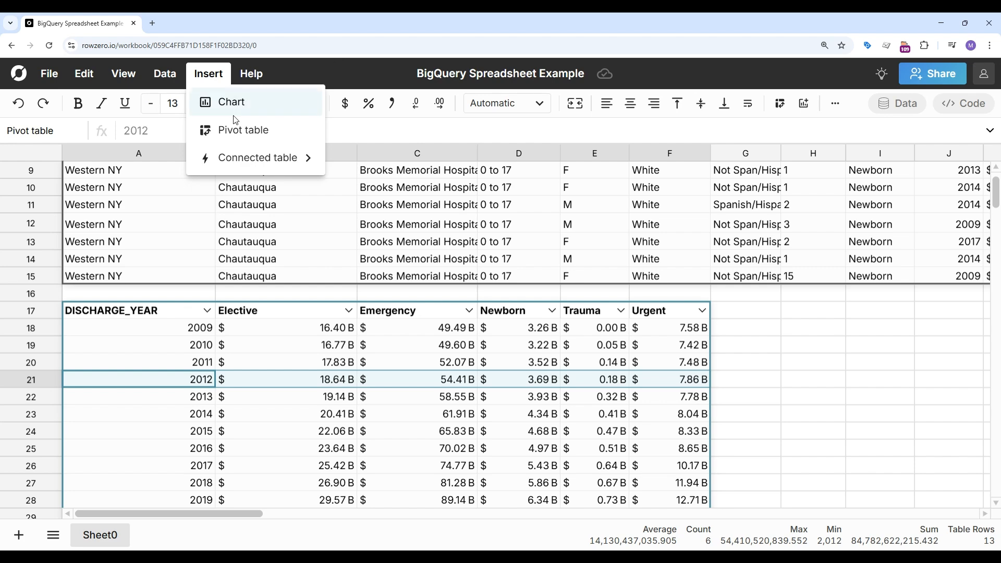
pyautogui.click(236, 111)
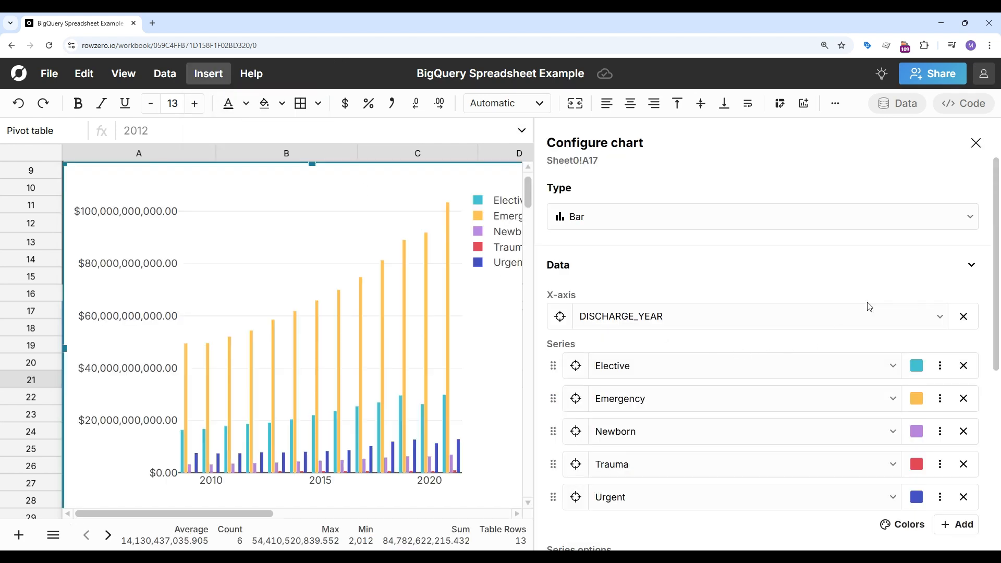
pyautogui.click(941, 222)
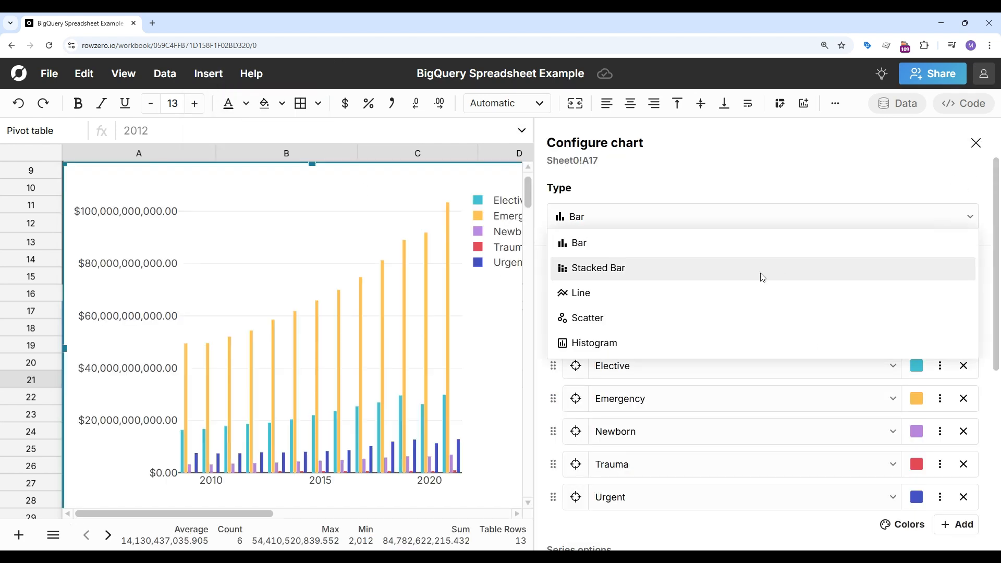
pyautogui.click(762, 275)
pyautogui.click(975, 141)
# Place the stacked bar chart beside the pivot table, with its upper edge near row 17, and widen it to about column M
pyautogui.moveTo(299, 262); pyautogui.dragTo(957, 398)
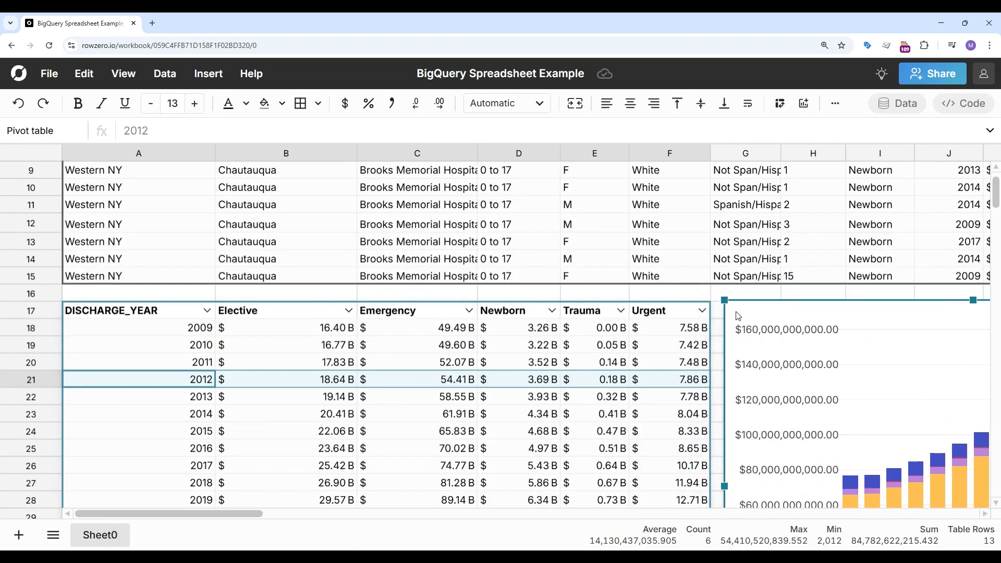
pyautogui.moveTo(724, 299); pyautogui.dragTo(676, 272)
pyautogui.moveTo(778, 324); pyautogui.dragTo(819, 342)
pyautogui.hscroll(5, 819, 342)
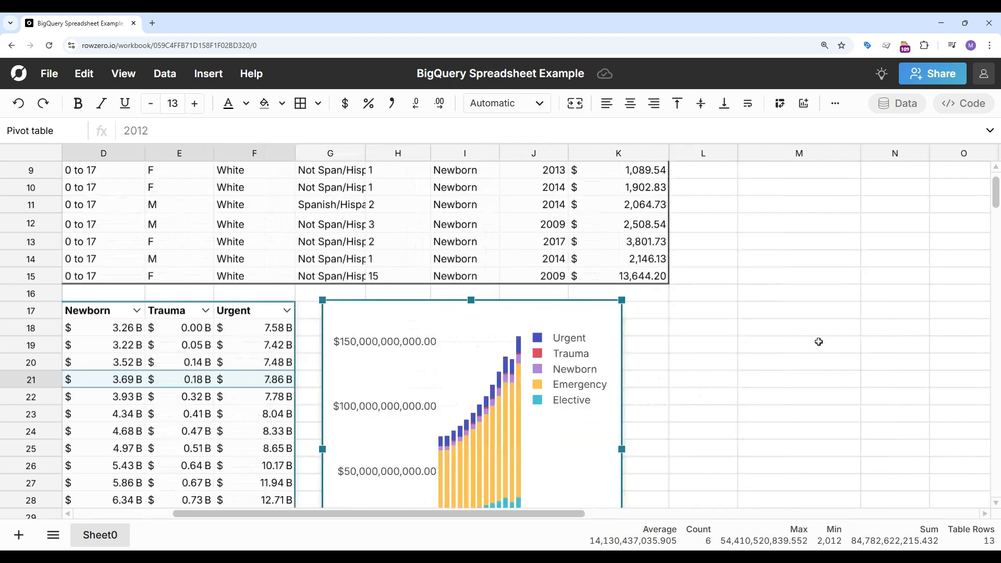
pyautogui.moveTo(619, 447); pyautogui.dragTo(714, 447)
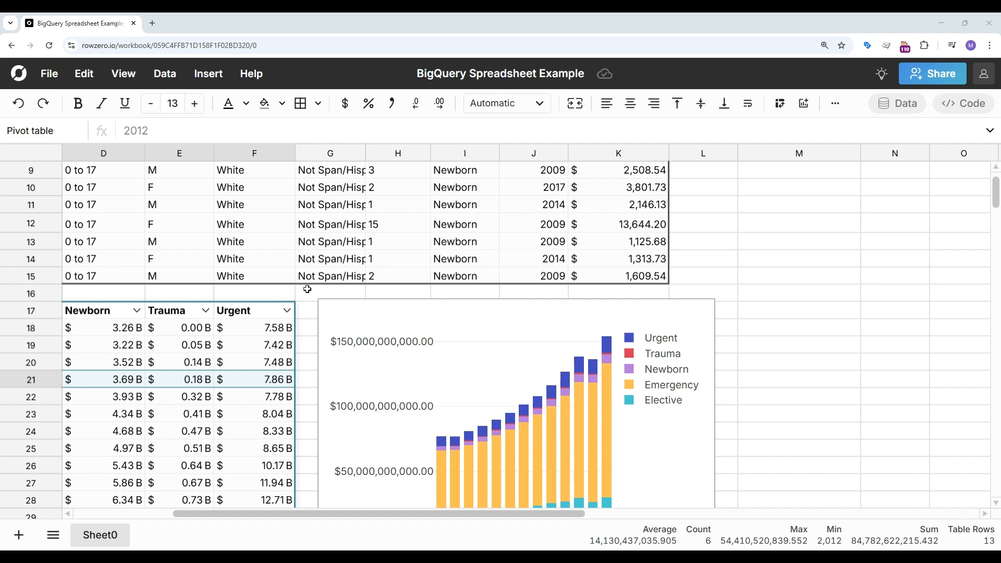
# Filter the connected hospital table to rows with TOTAL_CHARGES greater than 100000
pyautogui.scroll(5, 308, 289)
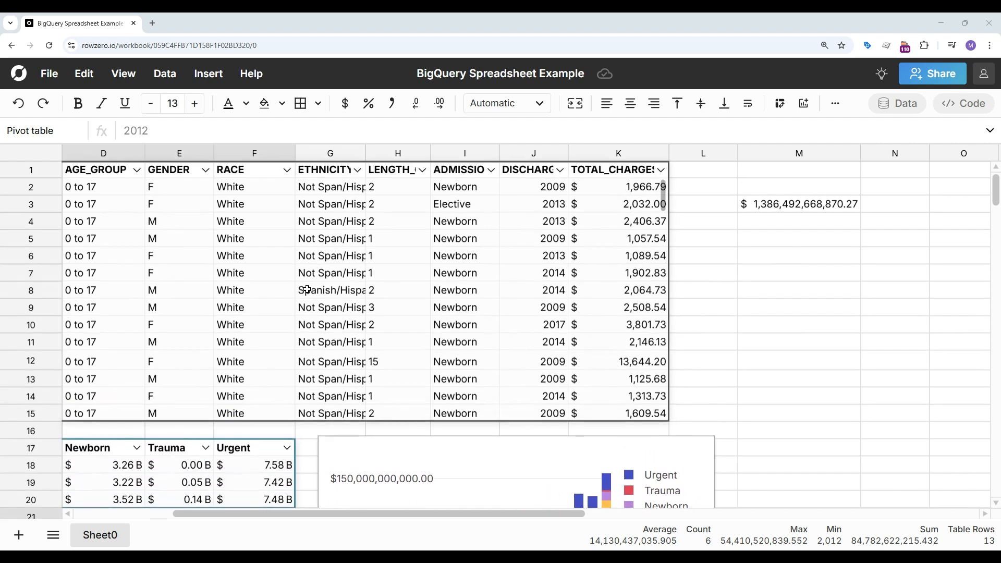
pyautogui.click(661, 170)
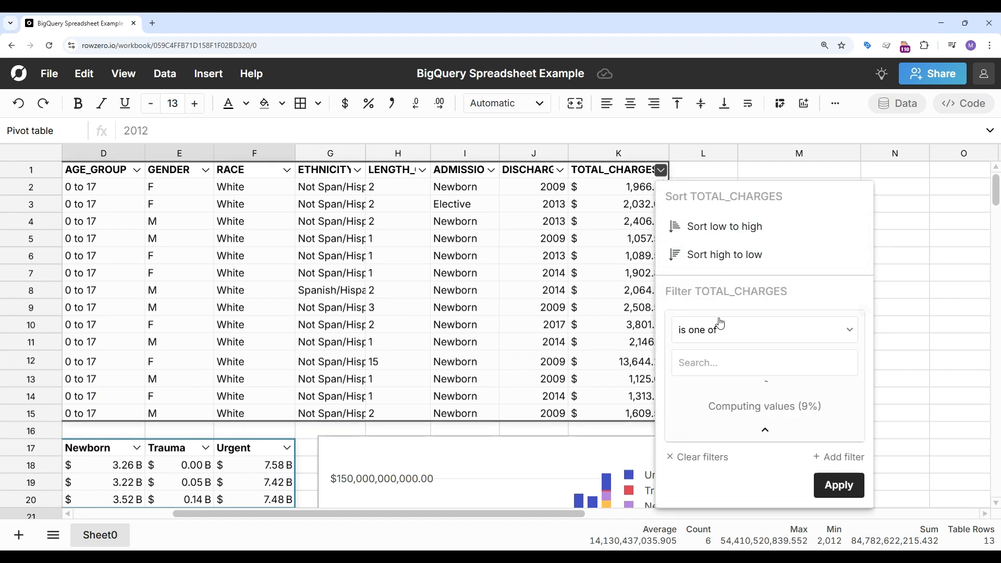
pyautogui.click(721, 337)
pyautogui.click(725, 437)
pyautogui.click(718, 361)
pyautogui.write('100000')
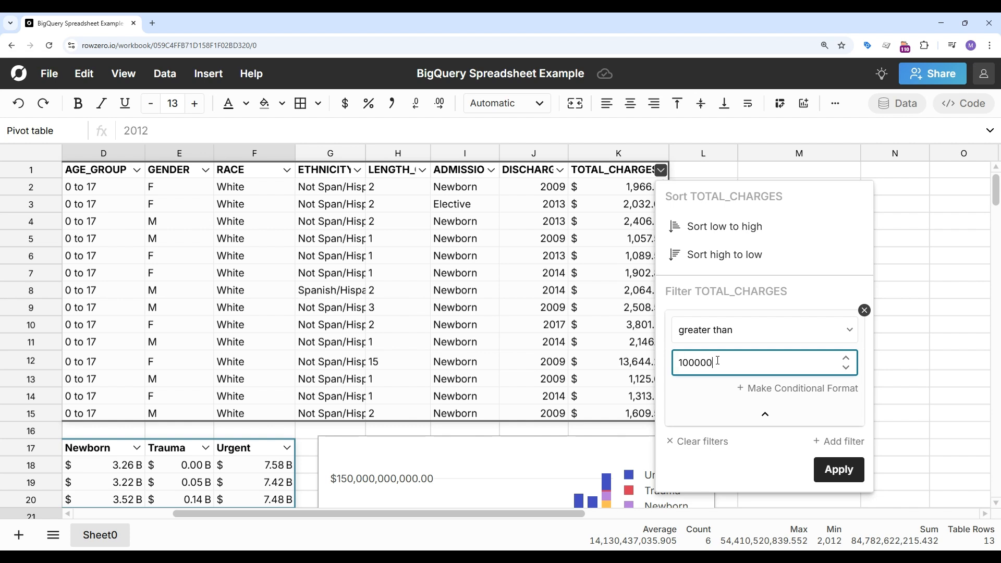
pyautogui.click(840, 470)
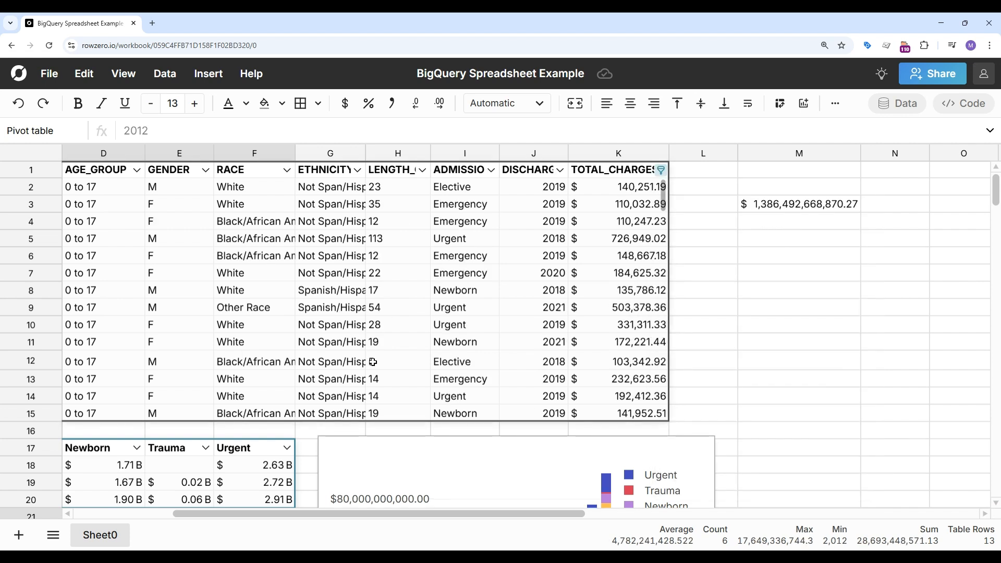
# Examine the pivot table and the stacked bar chart with the TOTAL_CHARGES filter applied
pyautogui.click(316, 427)
pyautogui.scroll(-3, 313, 429)
pyautogui.hscroll(-5, 312, 429)
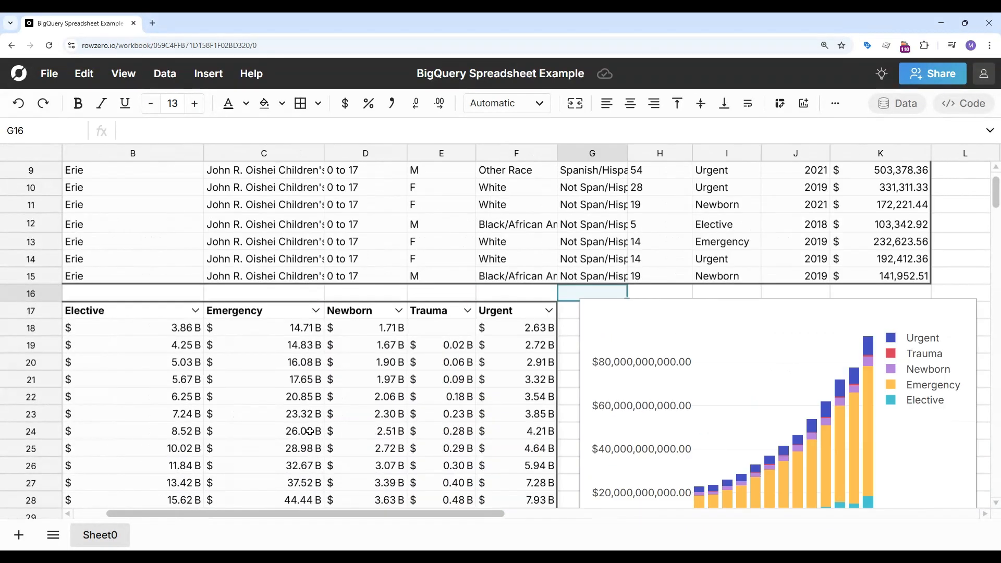
pyautogui.scroll(-2, 310, 432)
pyautogui.hscroll(5, 310, 431)
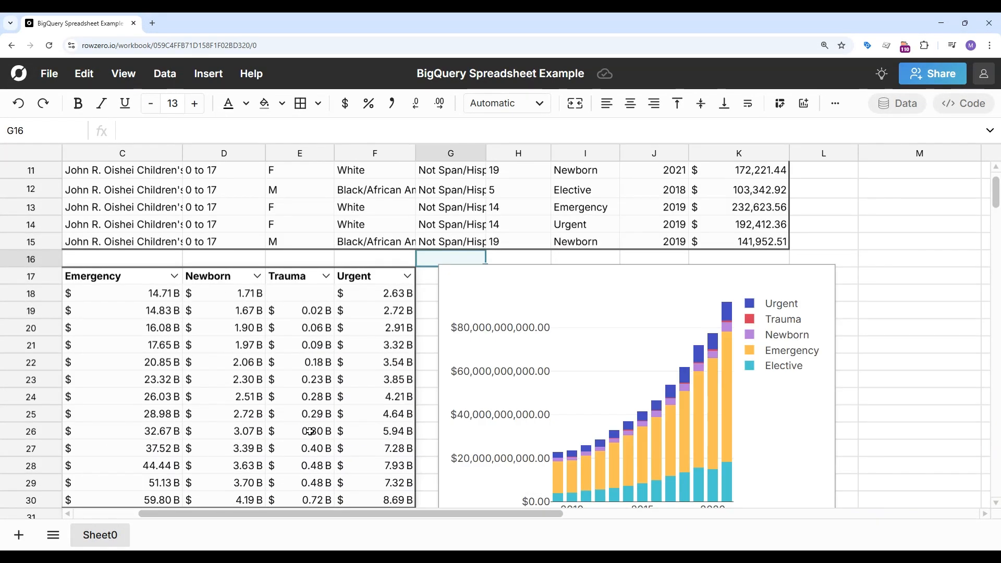
pyautogui.scroll(5, 309, 431)
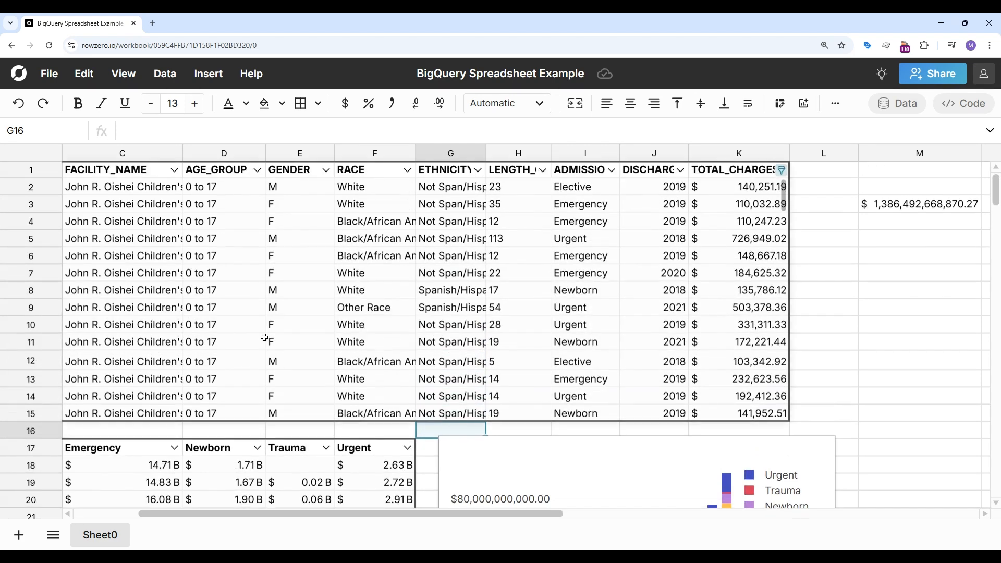
# Check the connected table's BigQuery query, then look over the filtered rows and the full pivot table
pyautogui.click(263, 338)
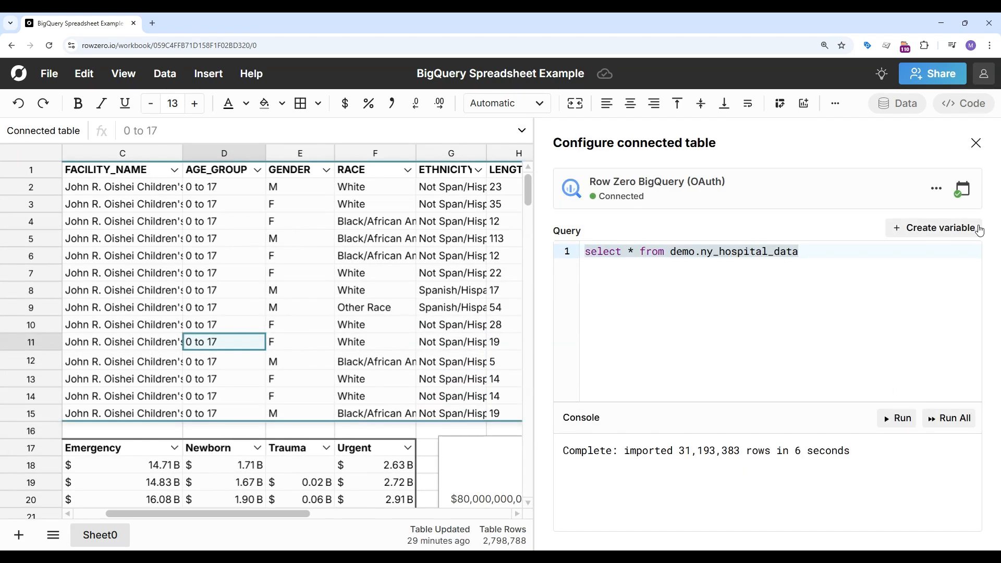
pyautogui.click(975, 144)
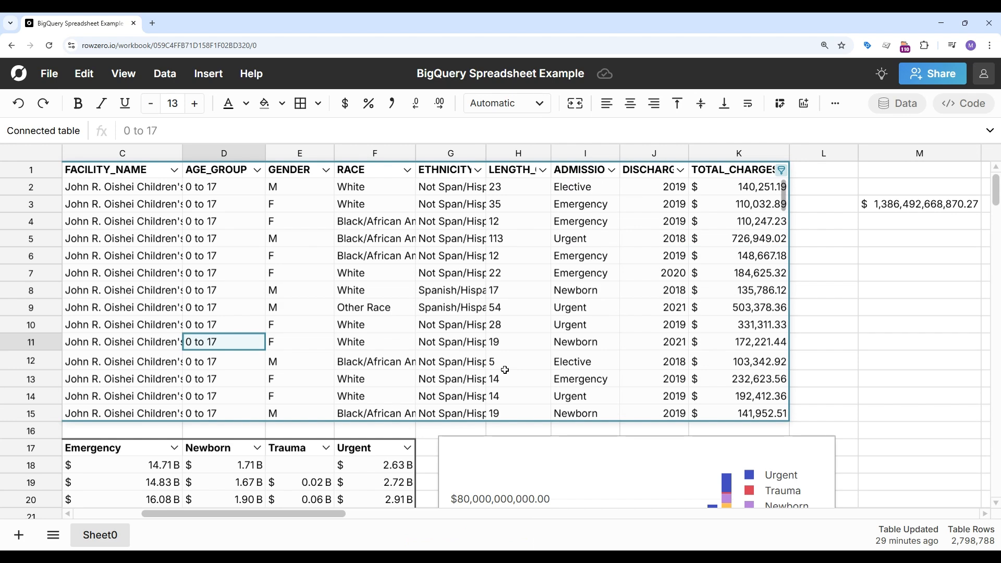
pyautogui.scroll(-4, 505, 370)
pyautogui.scroll(5, 505, 370)
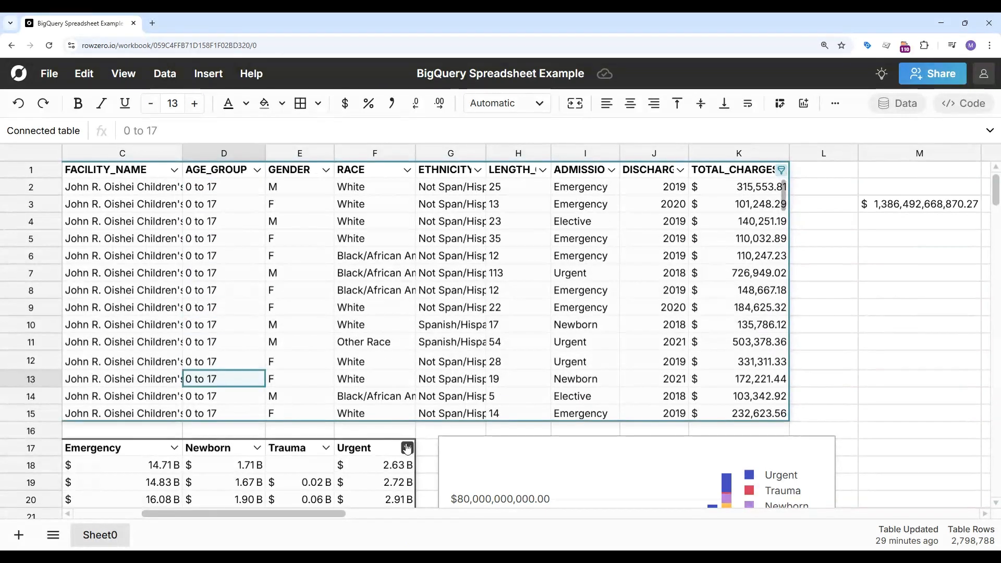
pyautogui.click(398, 431)
pyautogui.scroll(-2, 397, 431)
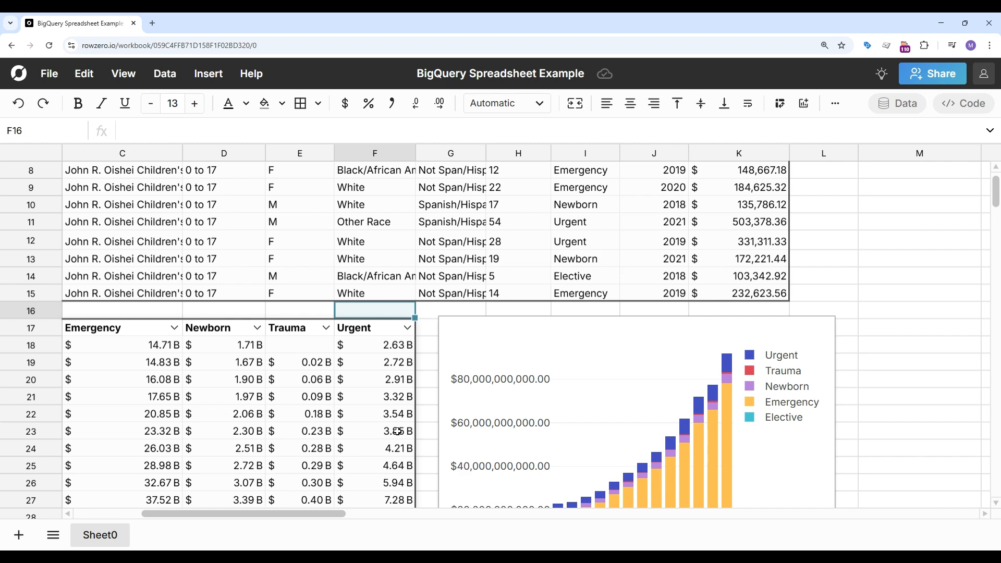
pyautogui.hscroll(-3, 397, 432)
pyautogui.scroll(-2, 398, 432)
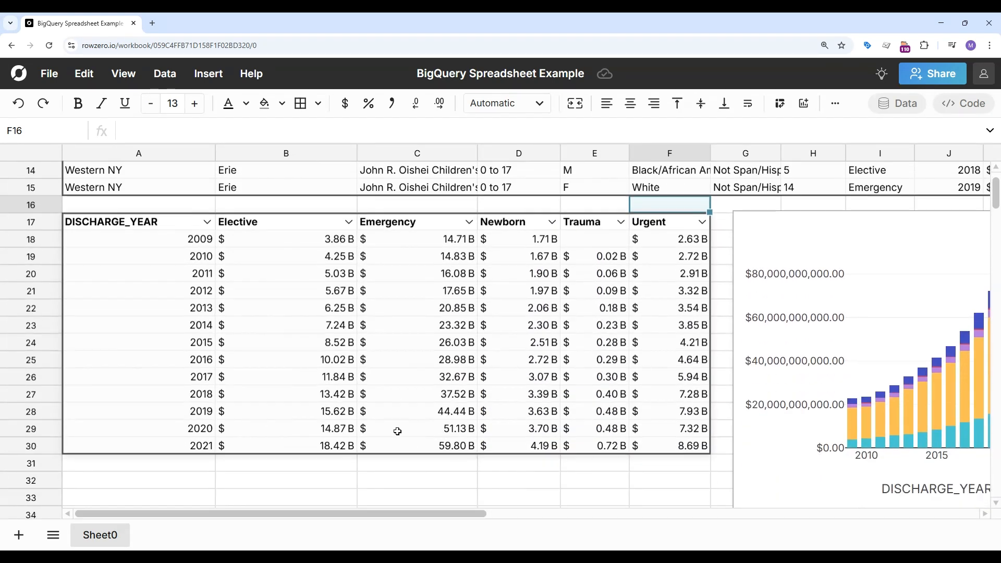